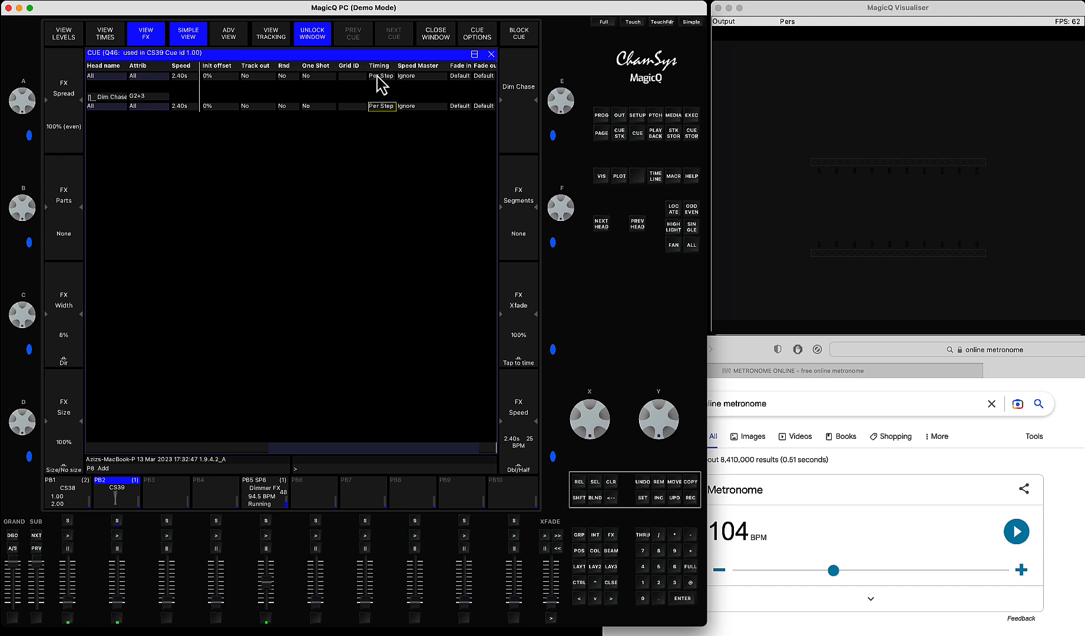
Step: Examine the available Timing options for the Dim Chase FX in the CS39 cue
left_click(385, 109)
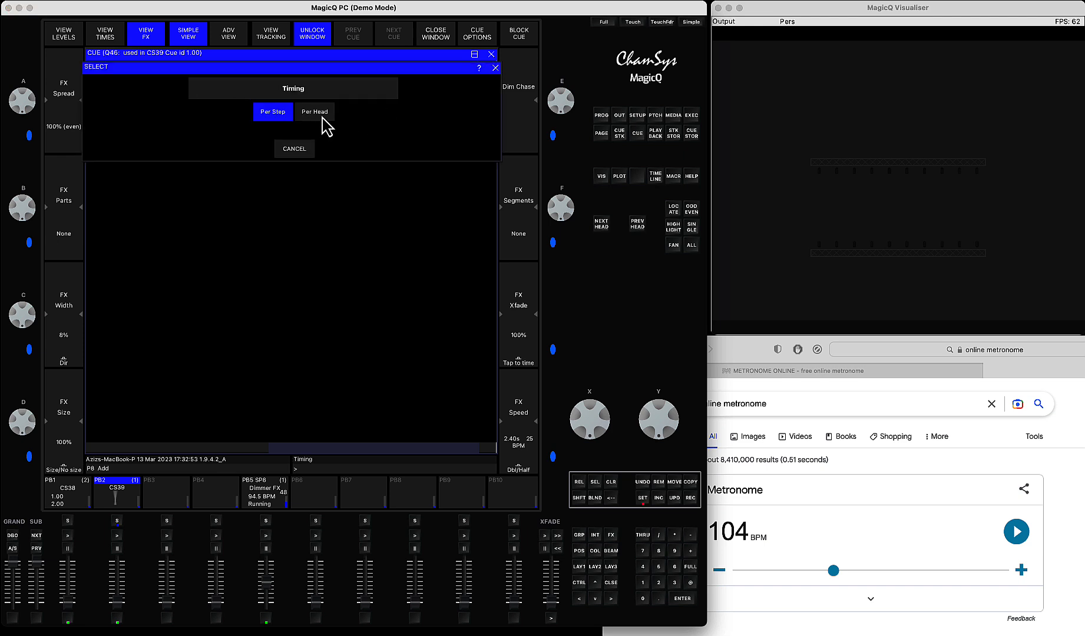
left_click(294, 149)
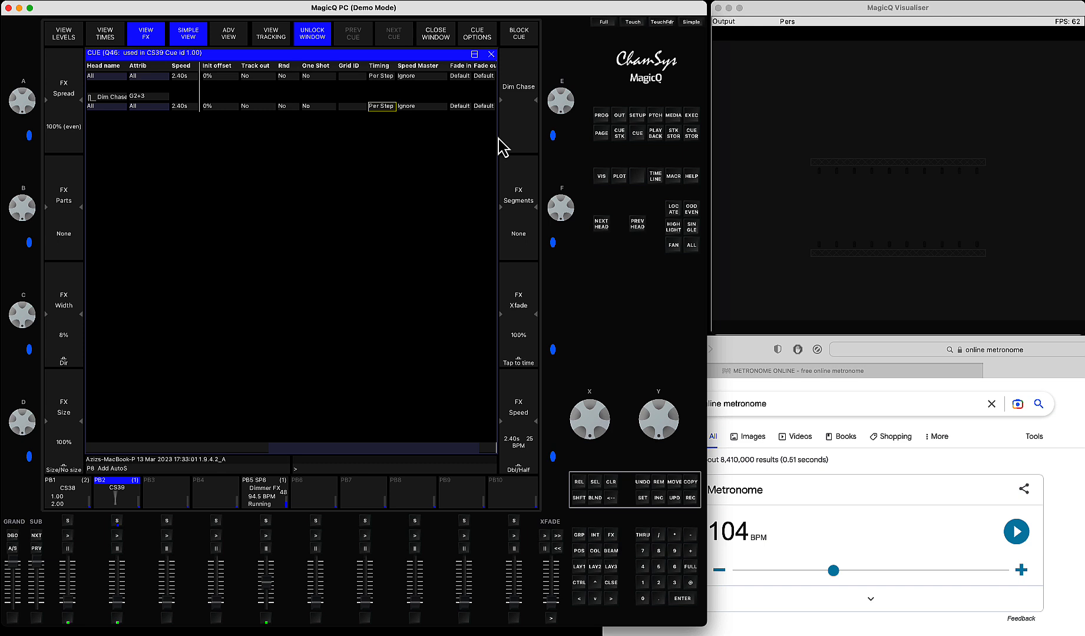
left_click(380, 107)
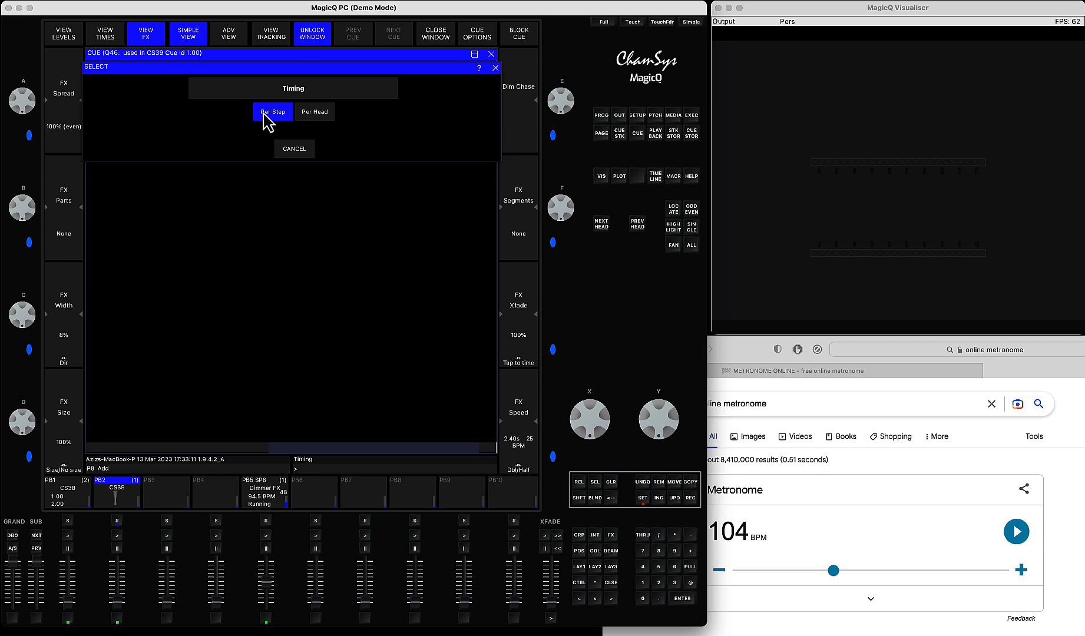
left_click(293, 150)
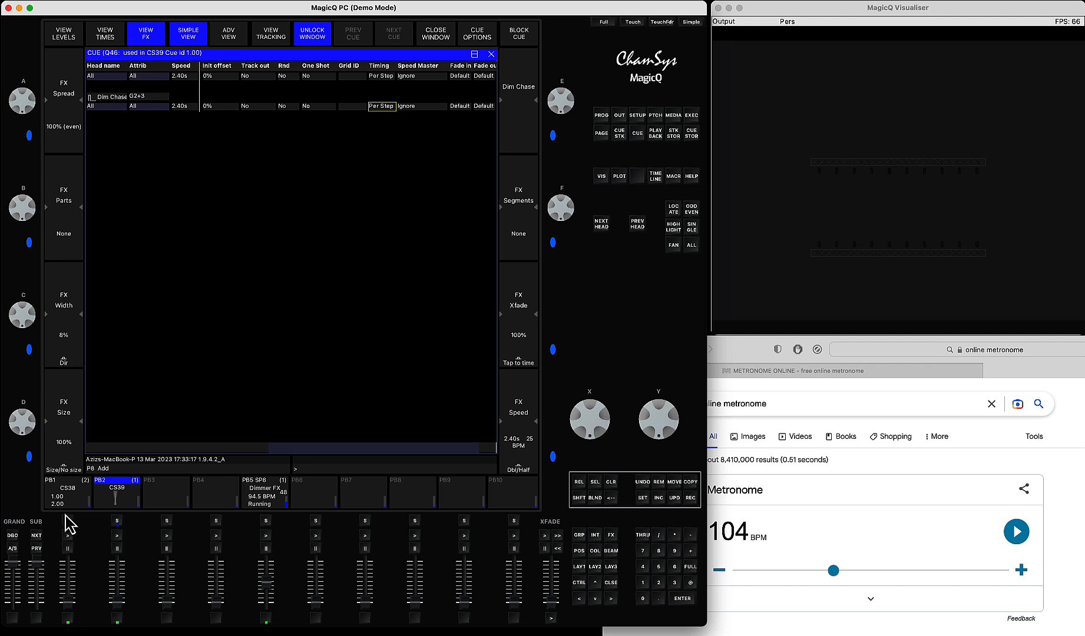
Step: Raise playback 1 (CS38) to 100 and briefly play the 104 BPM metronome in the browser
left_click_drag(67, 607, 72, 515)
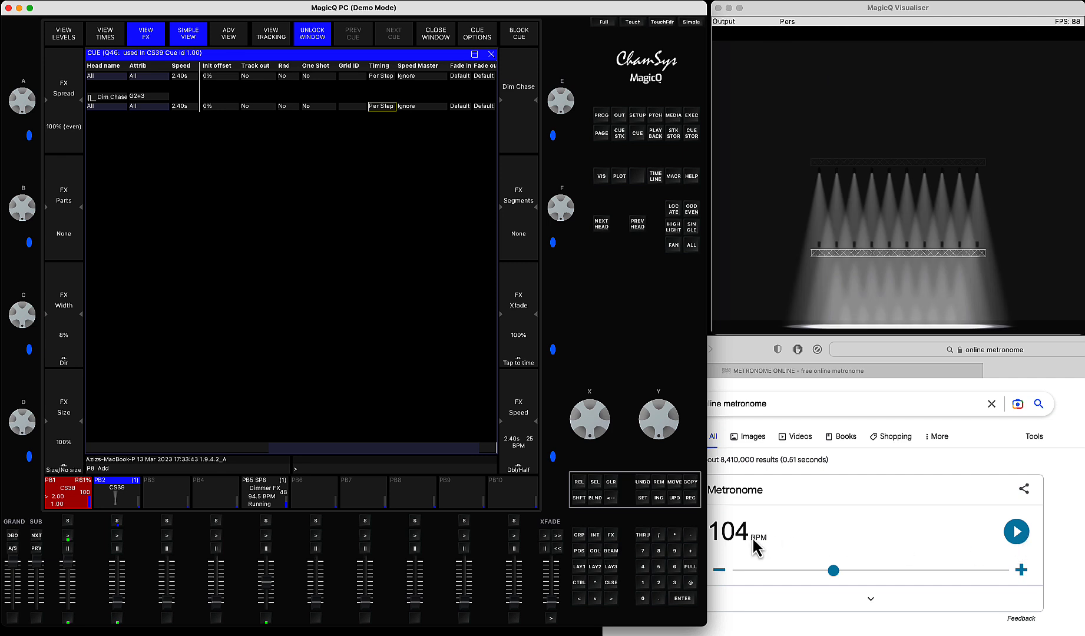
left_click(1016, 533)
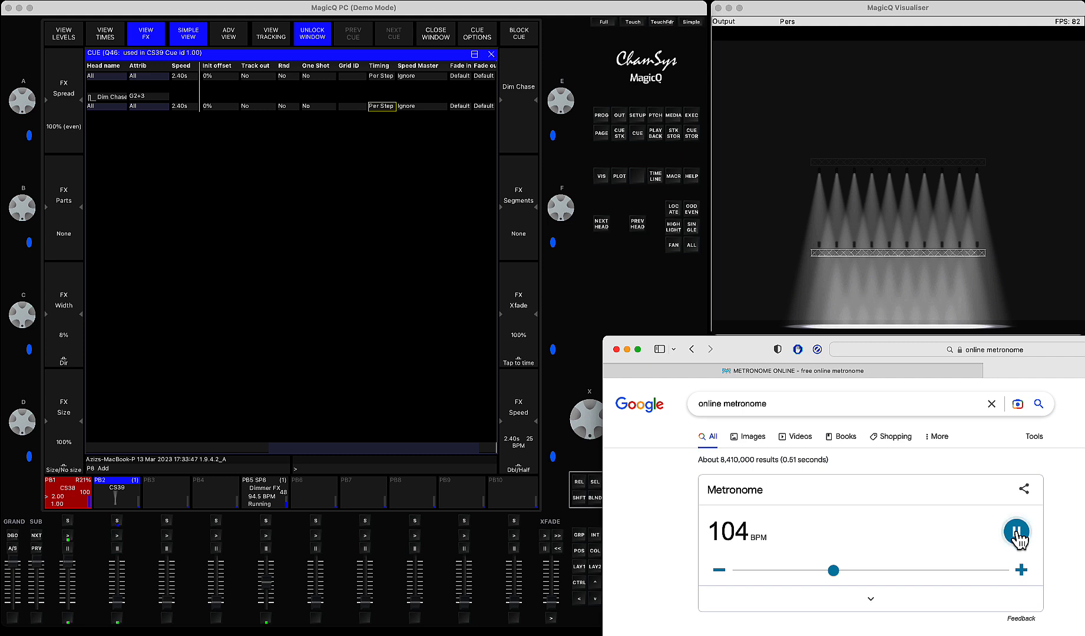
key("XF86AudioRaiseVolume")
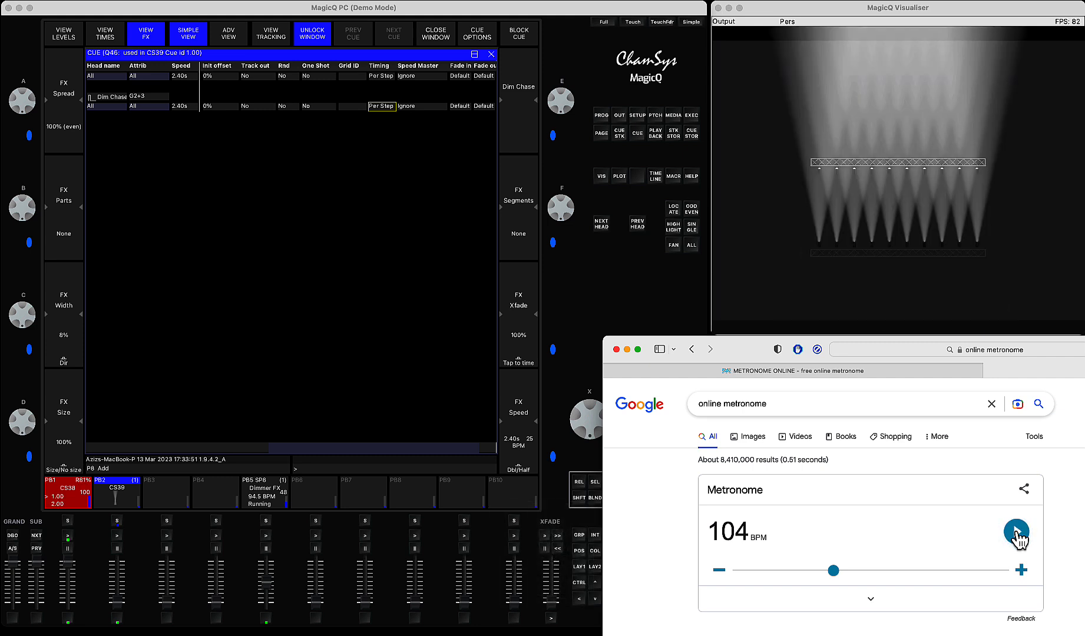
left_click(1015, 533)
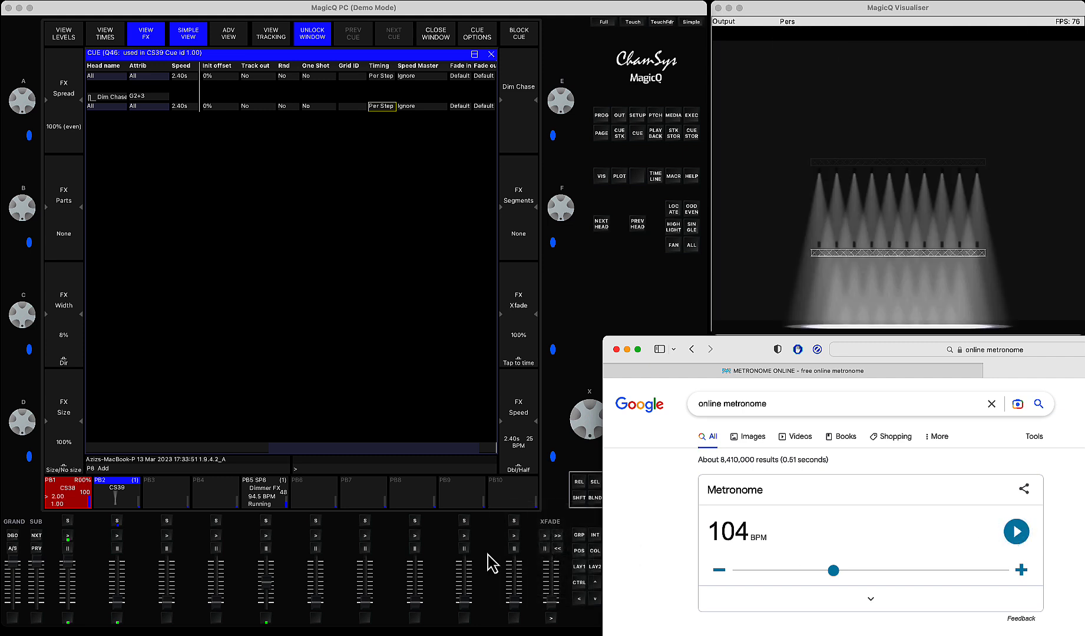
Step: Bring up the speed masters list with playback 5 selected and set the timing of SP8 to Per Step
left_click(267, 522)
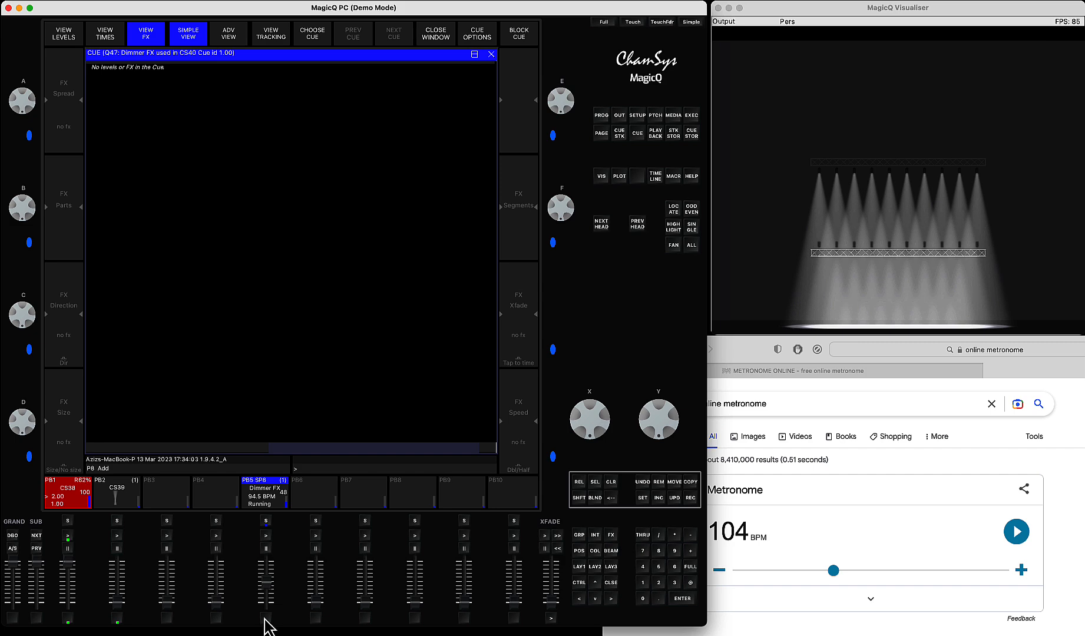
left_click(660, 136)
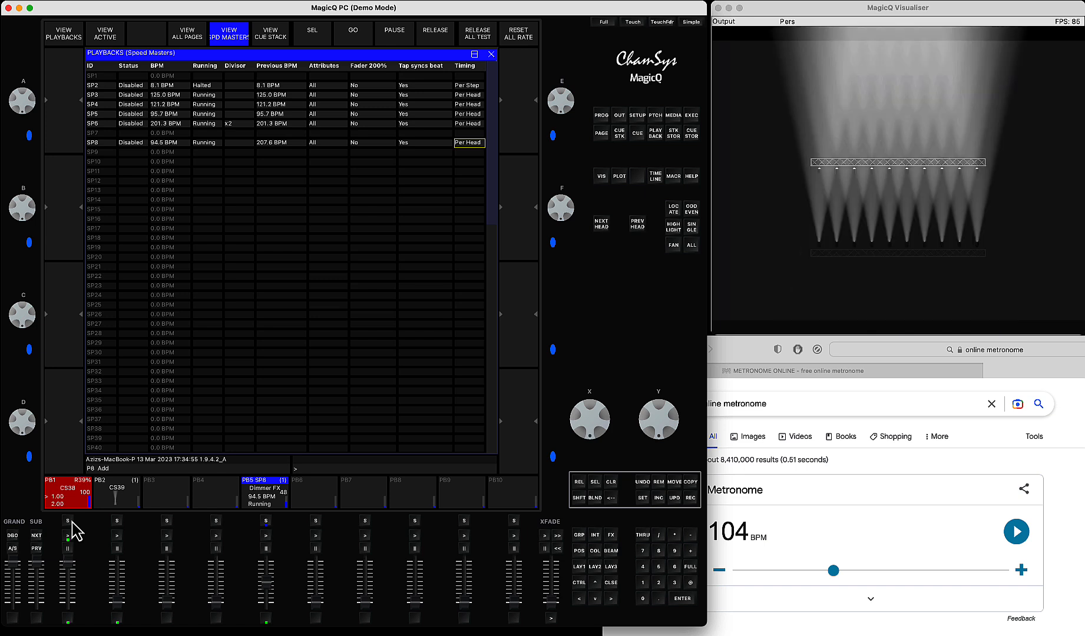
left_click(469, 147)
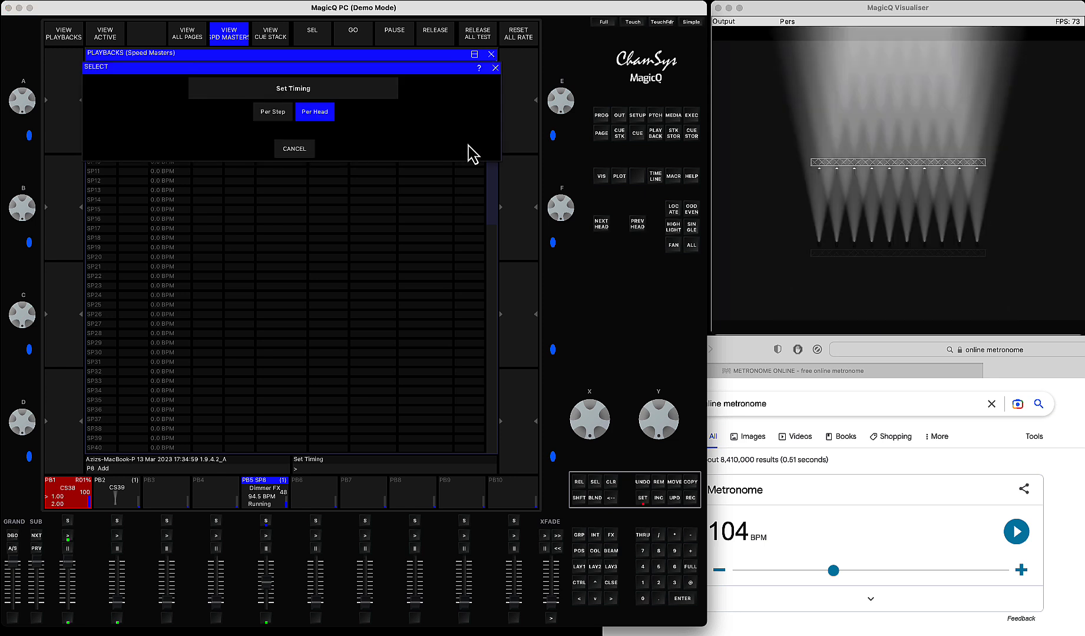
left_click(268, 112)
scroll(377, 141, "down", 10)
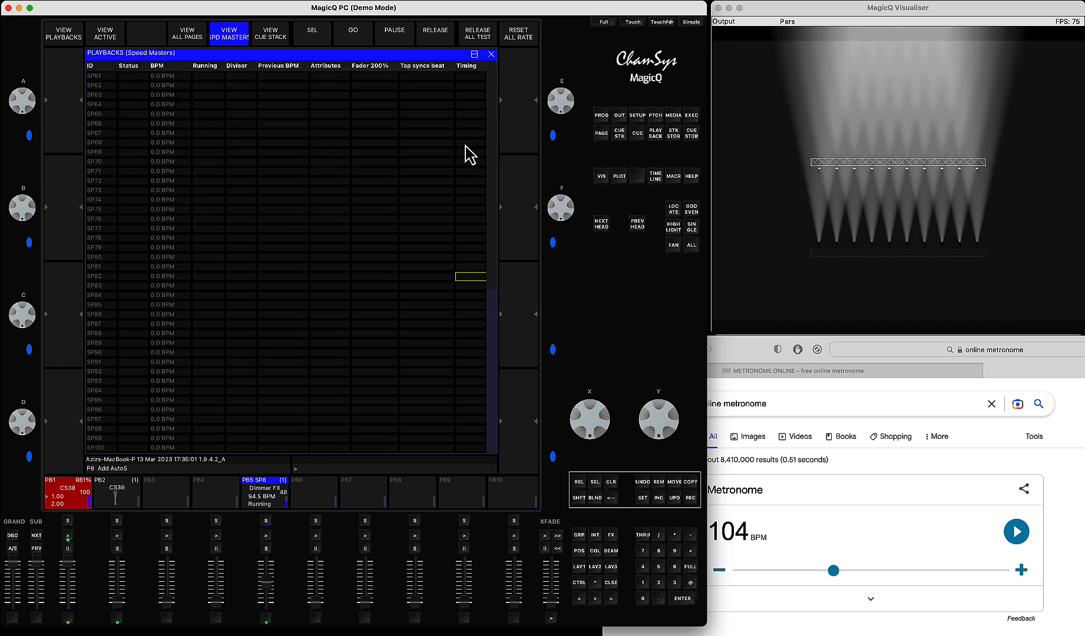
scroll(451, 170, "up", 2)
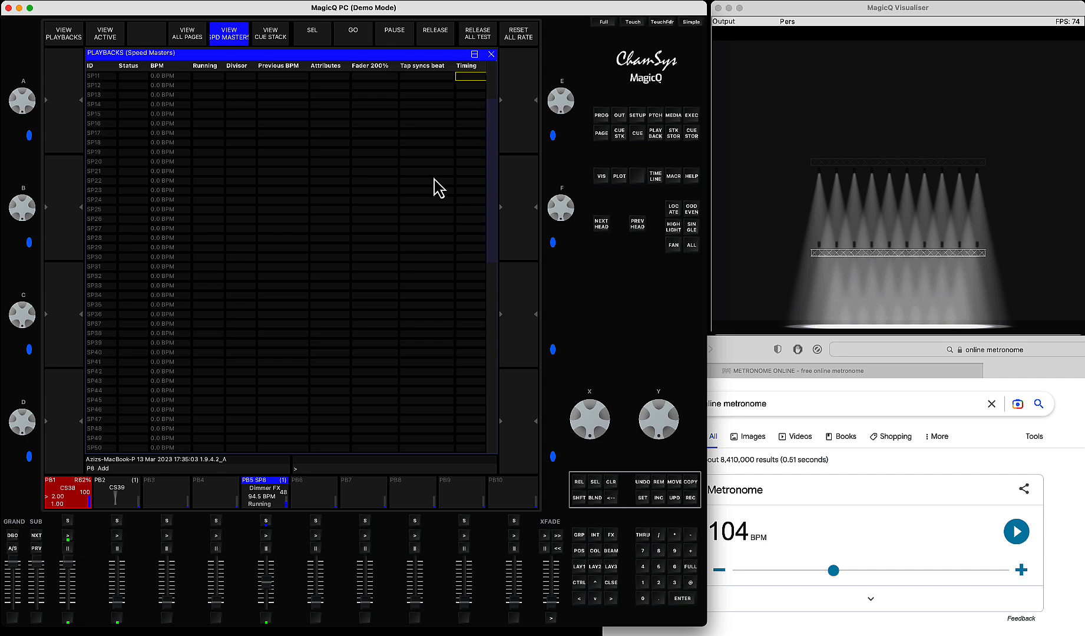
scroll(438, 188, "up", 3)
Step: Raise the Dimmer FX speed master fader on playback 5 to about 144 BPM
mouse_move(67, 563)
left_mouse_down()
mouse_move(66, 622)
mouse_move(69, 550)
left_mouse_up()
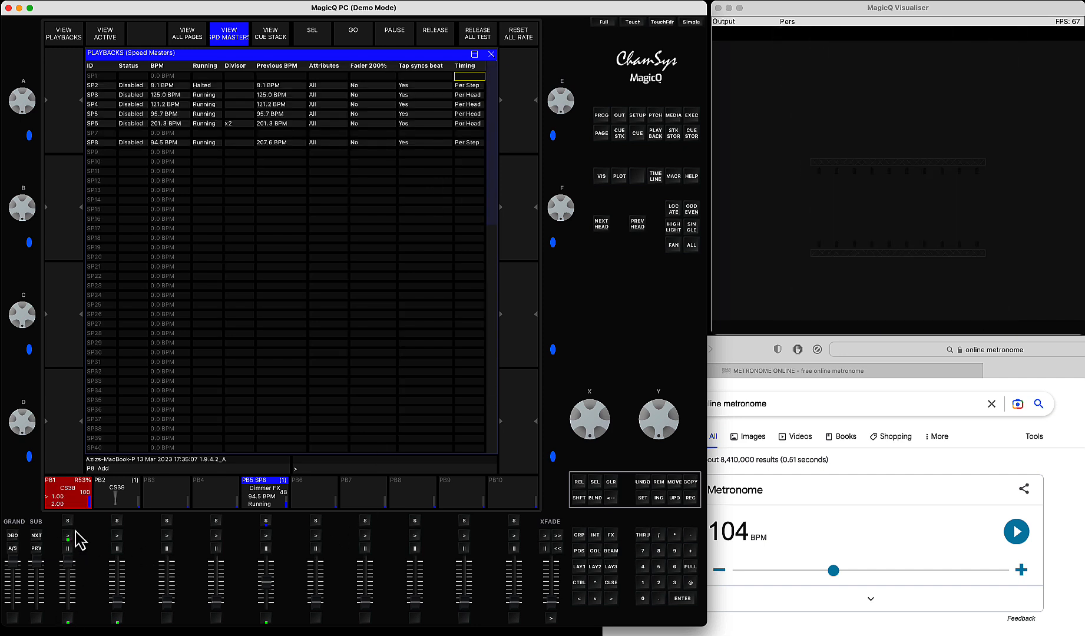
left_click_drag(271, 593, 267, 572)
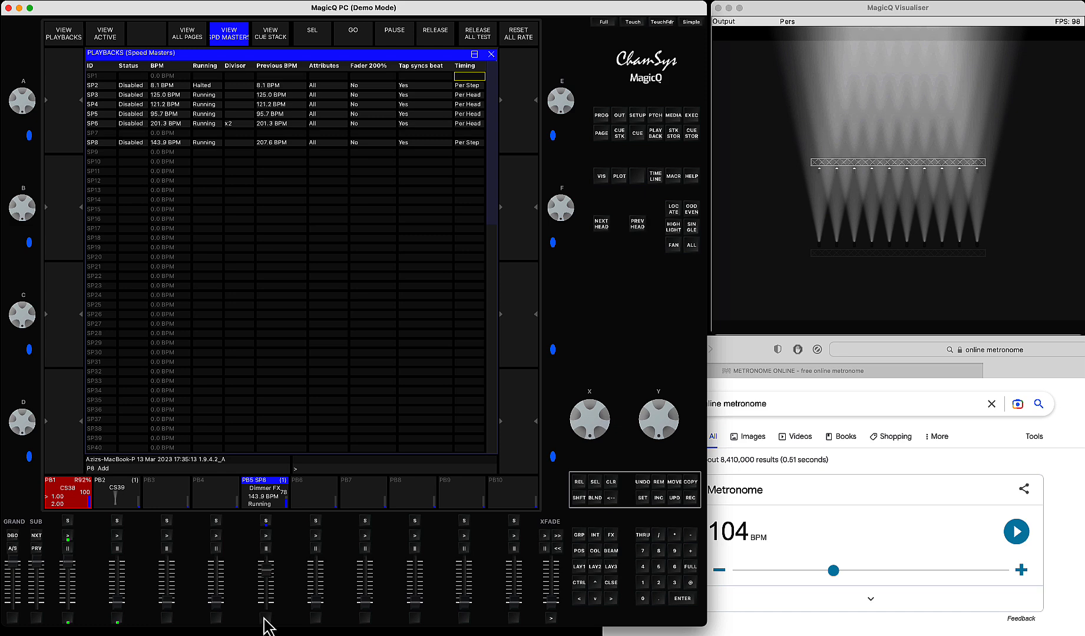
Step: Start the 104 BPM metronome in the browser and activate the Dimmer FX speed master on playback 5
left_click(1017, 533)
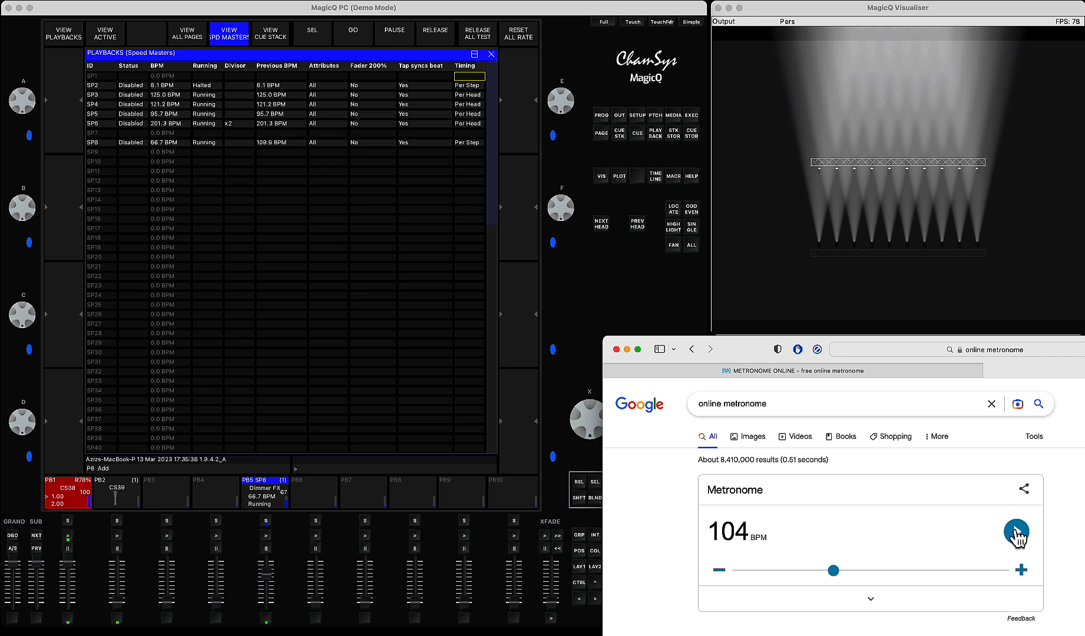
left_click(1017, 533)
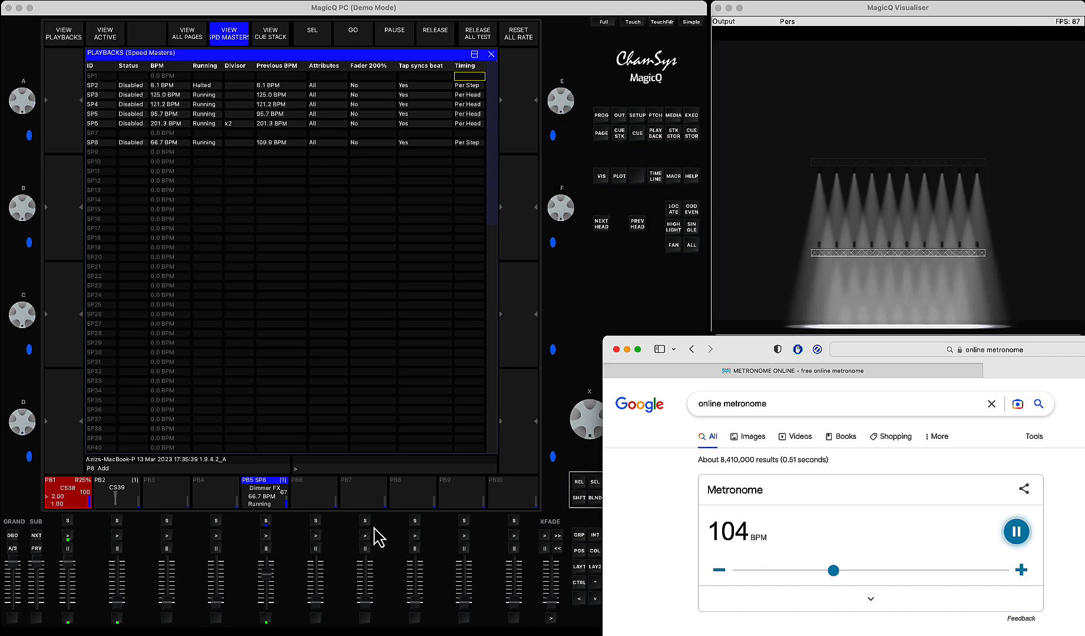
left_click(265, 537)
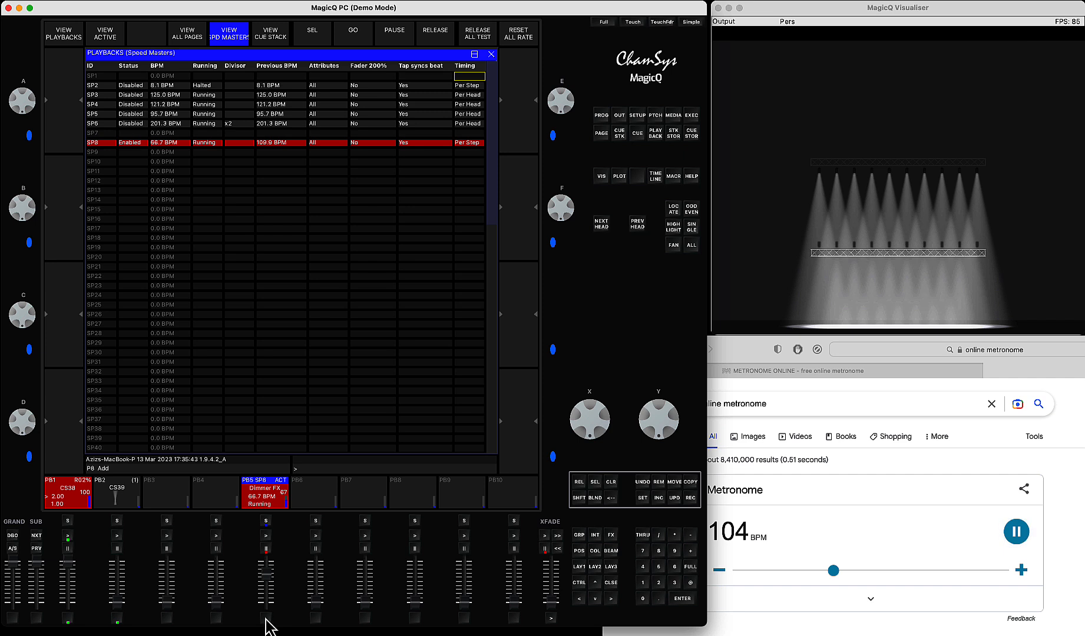
Step: Tap the tempo of the Dimmer FX speed master (SP8) in time with the running metronome
left_click(266, 618)
left_click(267, 618)
left_click(267, 618)
left_click(267, 618)
left_click(266, 618)
left_click(266, 617)
left_click(267, 618)
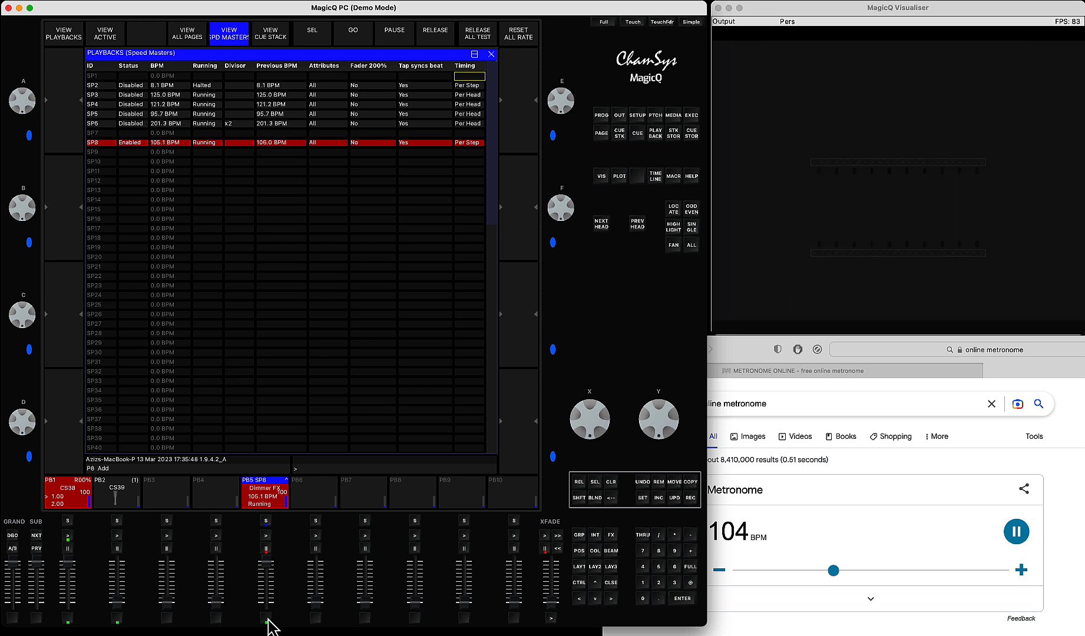
left_click(267, 619)
left_click(267, 618)
left_click(267, 618)
left_click(267, 618)
left_click(267, 618)
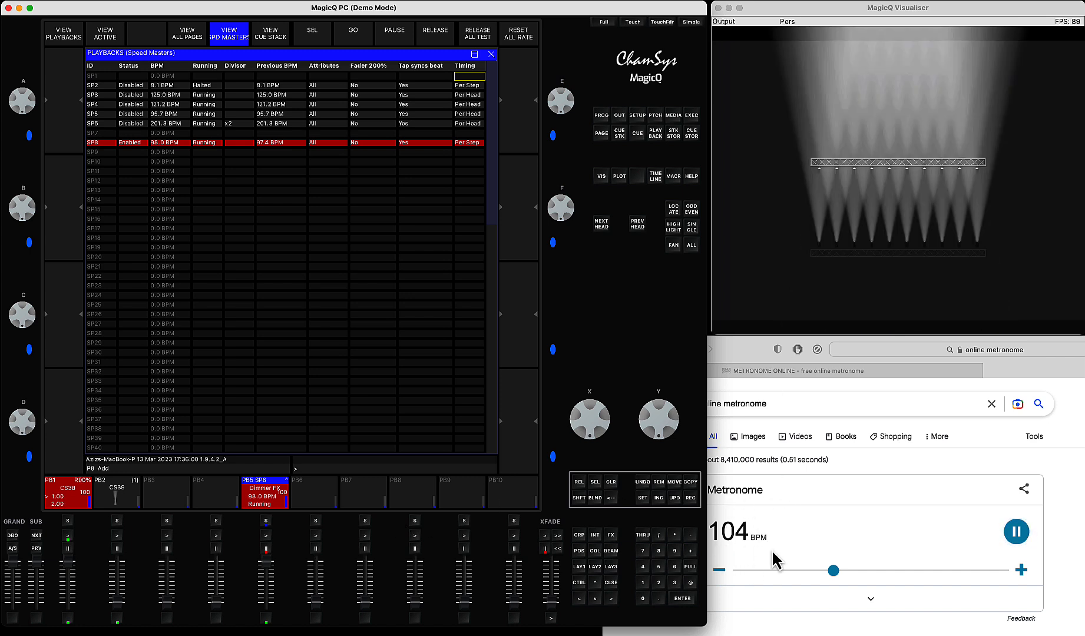
Step: Set the Dimmer FX speed master on playback 5 numerically to 104 BPM
left_click(648, 497)
left_click(643, 583)
left_click(643, 598)
left_click(643, 567)
left_click(268, 620)
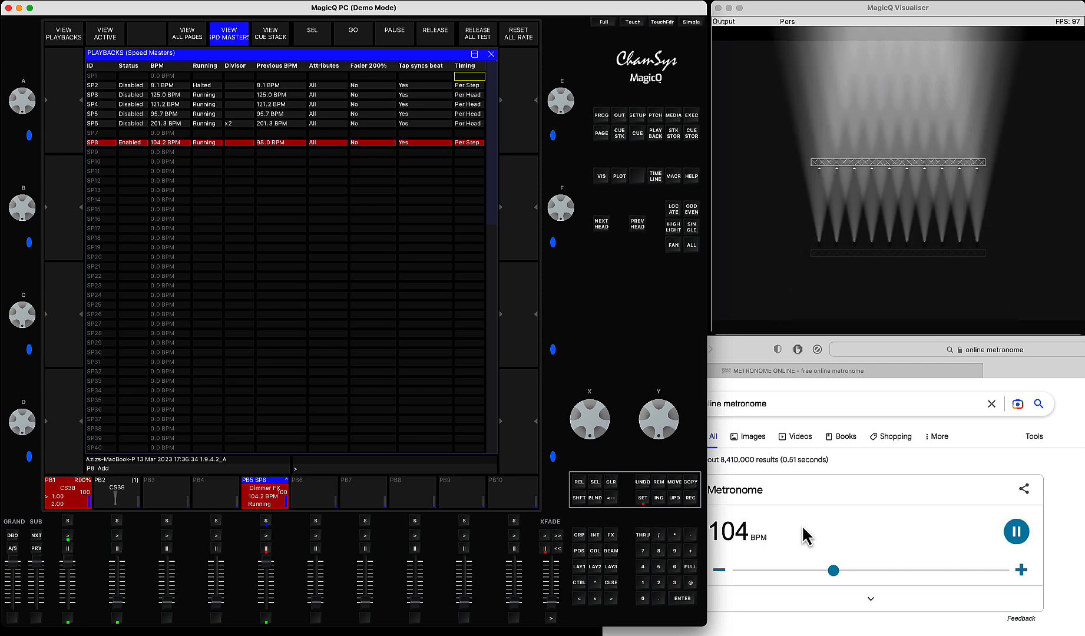
Step: Stop the browser metronome and lower playback 1 (CS38) to zero
left_click(1016, 533)
left_click(1016, 533)
left_click(559, 353)
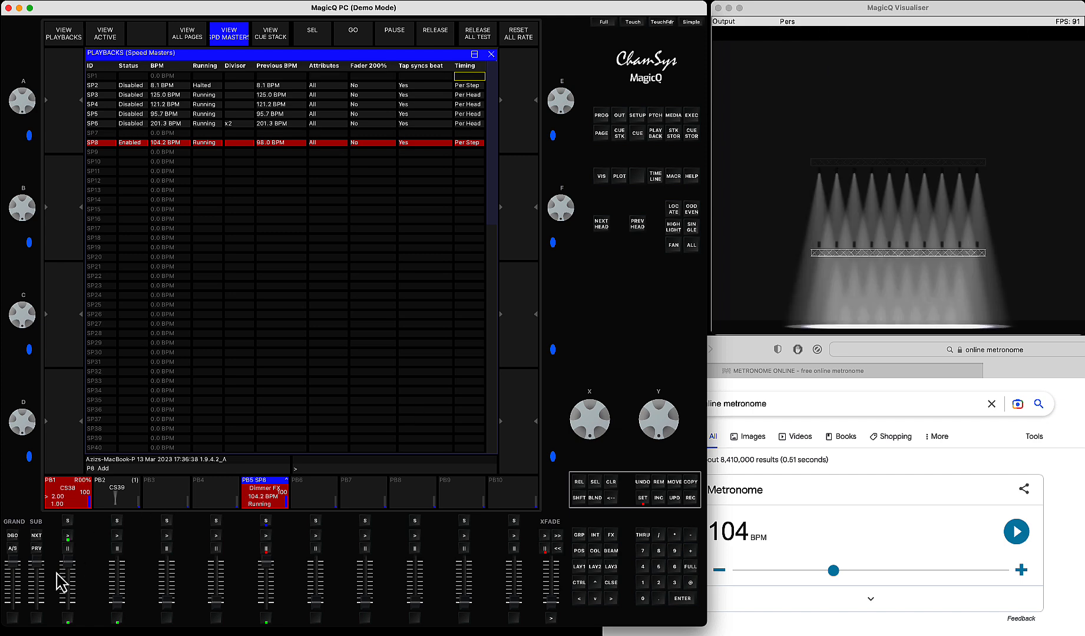
left_click_drag(68, 564, 69, 625)
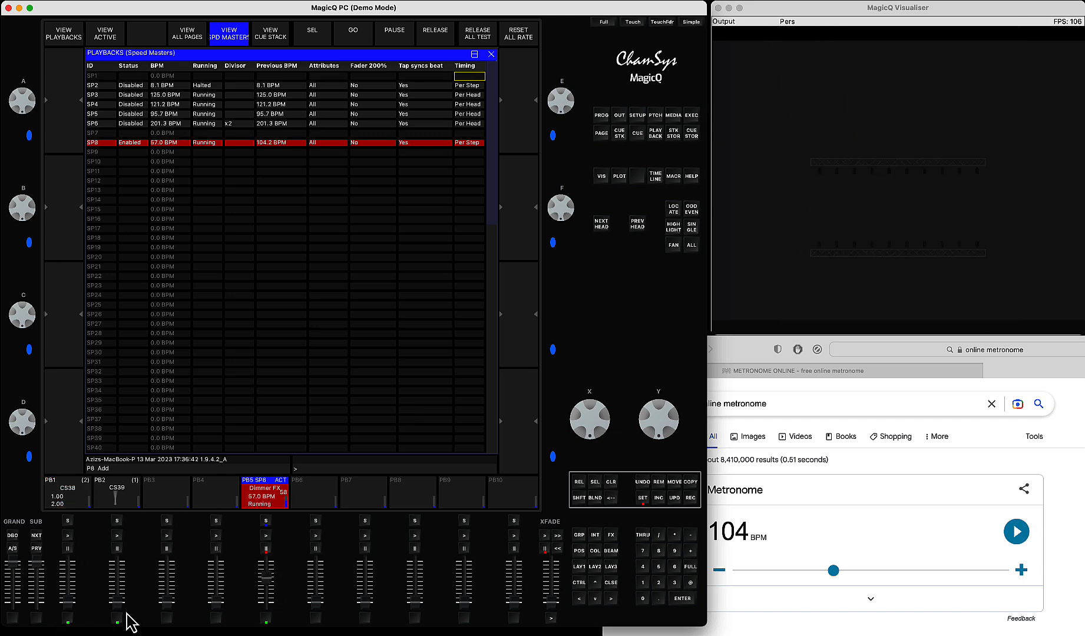
Step: Raise playback 2 (CS39) to 100 and match the Dimmer FX speed master to the 104 BPM metronome
left_click_drag(119, 604, 116, 521)
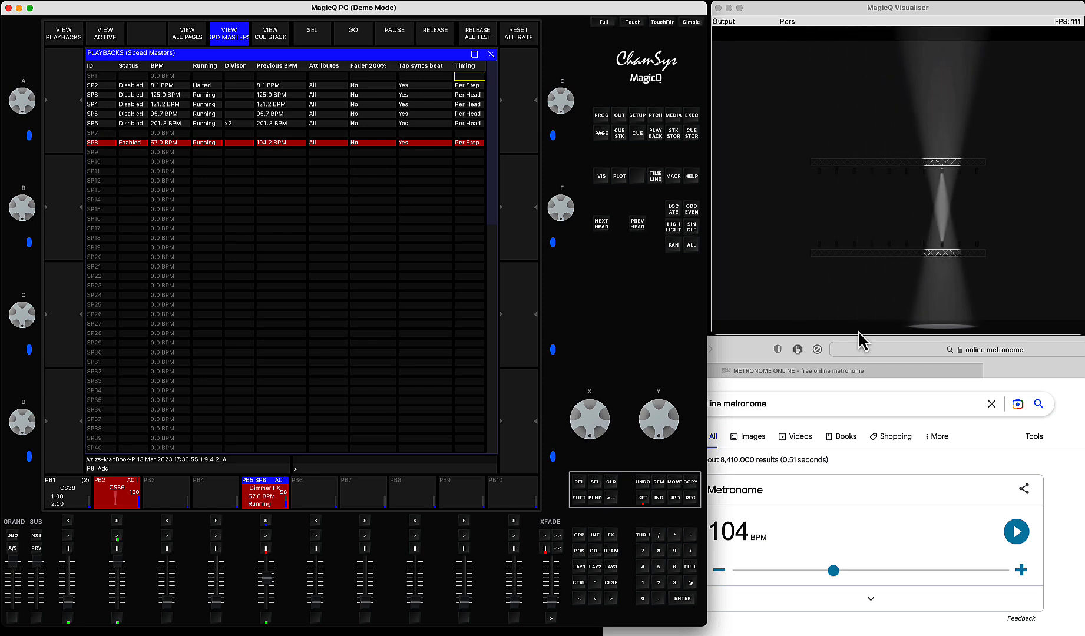
left_click(1017, 540)
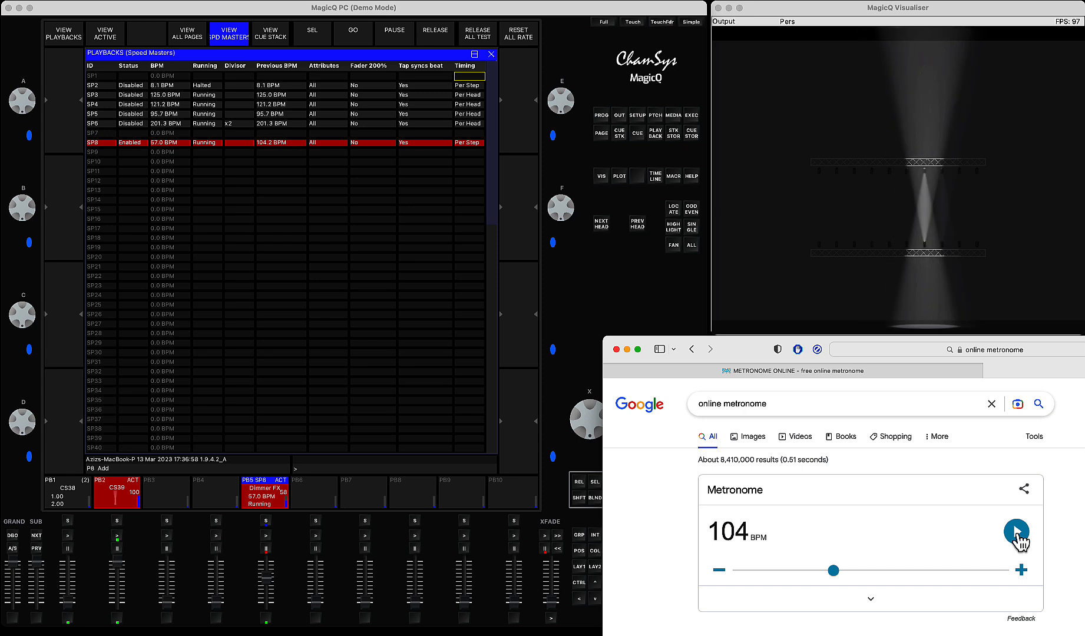
left_click(266, 623)
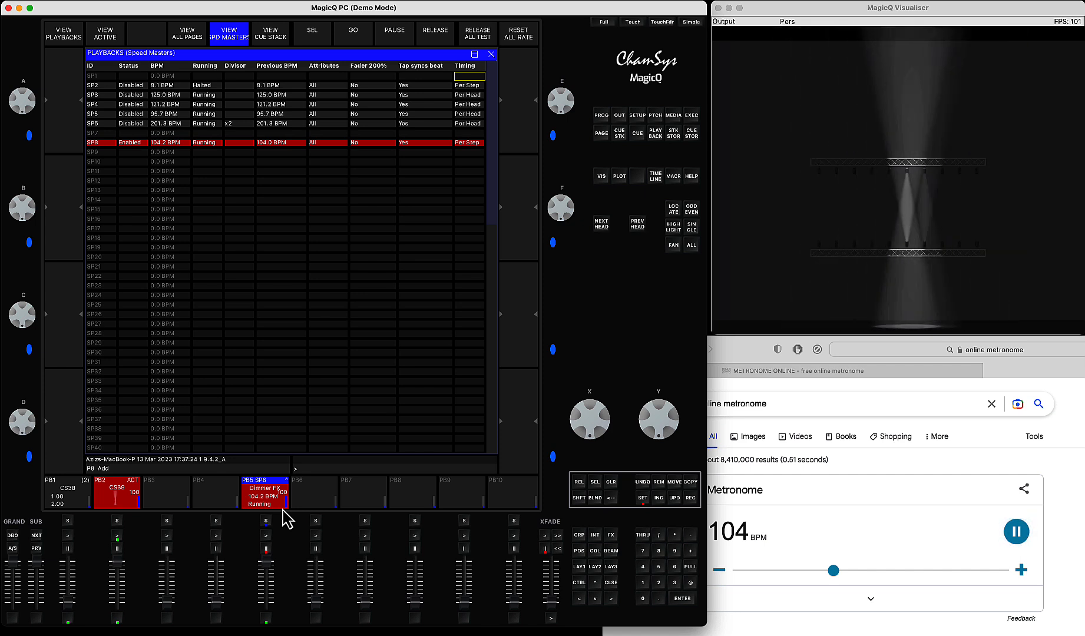
Step: Stop the browser metronome and lower playback 2 (CS39) to zero
left_click(1017, 532)
left_click(1017, 532)
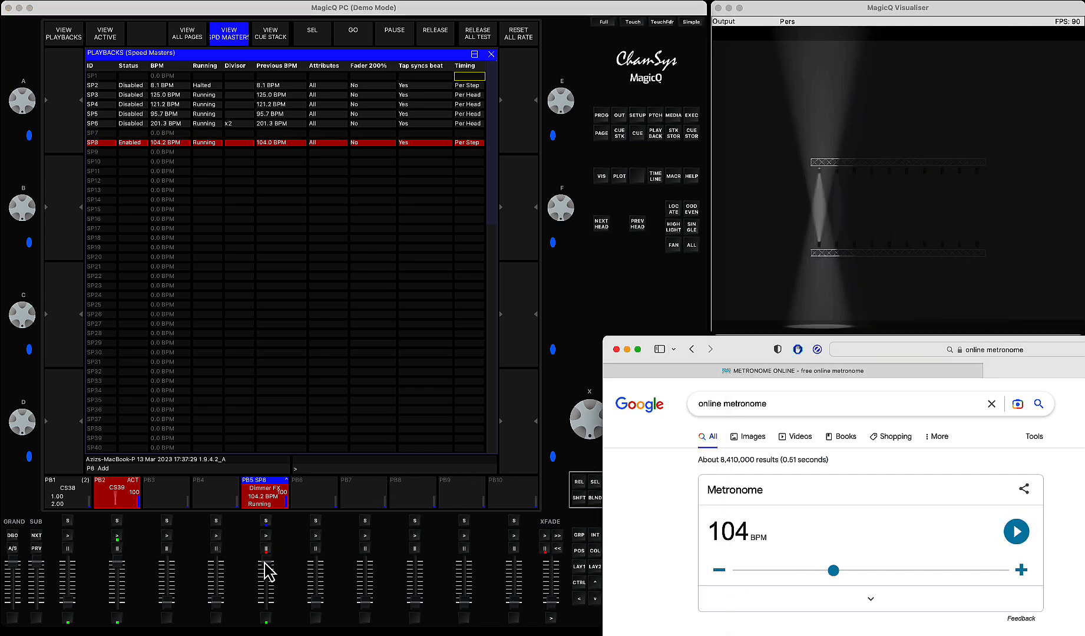
left_click_drag(116, 566, 118, 619)
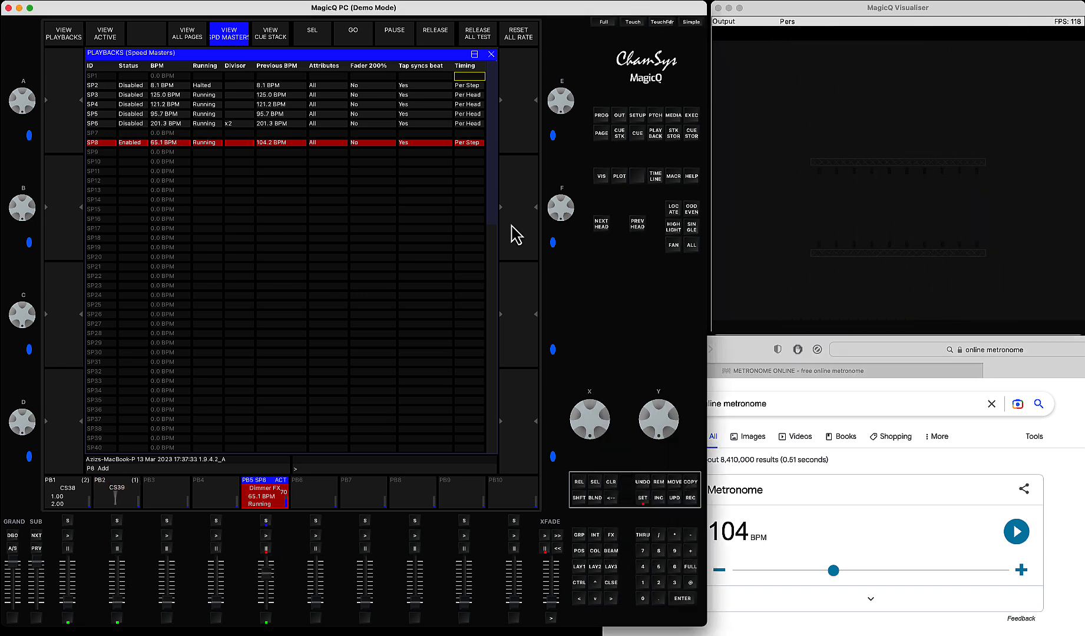
Step: Set the timing of speed master SP8 to Per Head
left_click(469, 143)
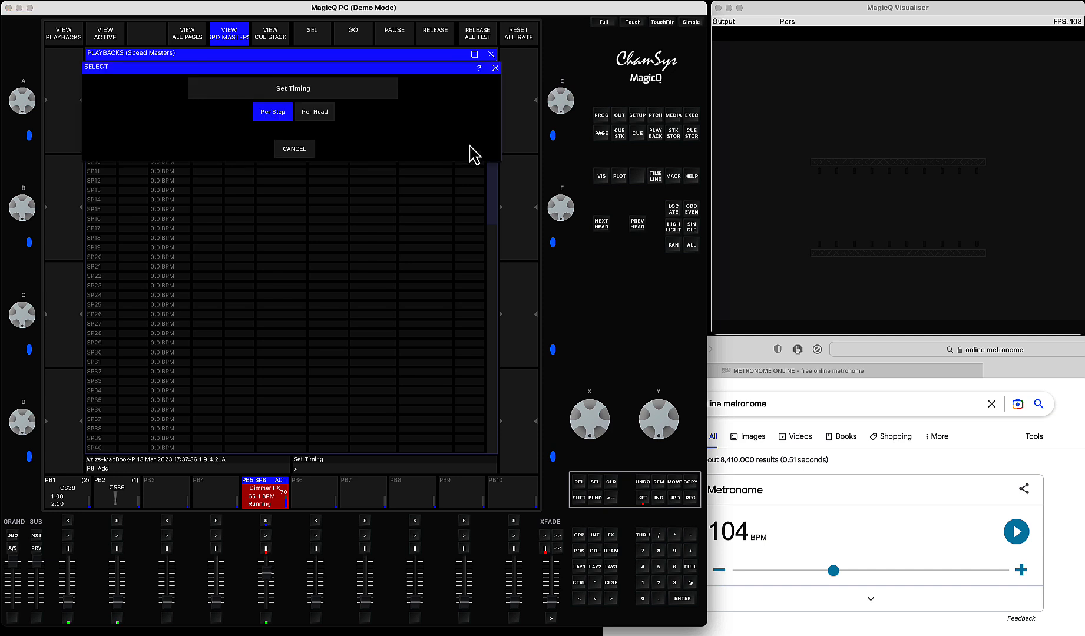
left_click(317, 112)
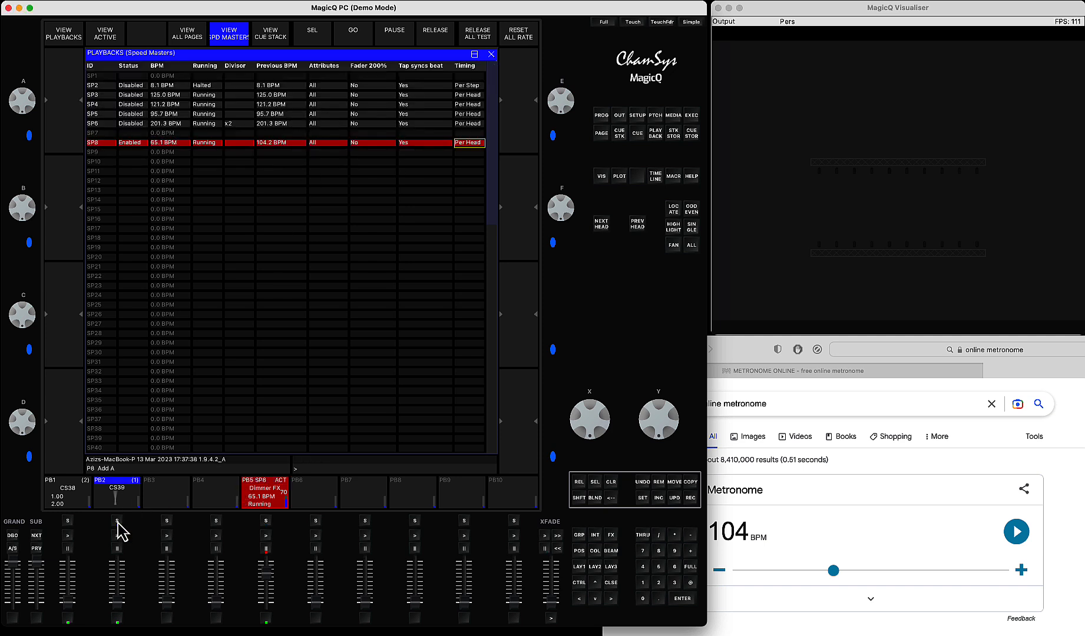
Step: Set the Dim Chase FX timing in the CS39 cue to Per Head and raise playback 2 to 100
left_click(118, 522)
left_click(244, 39)
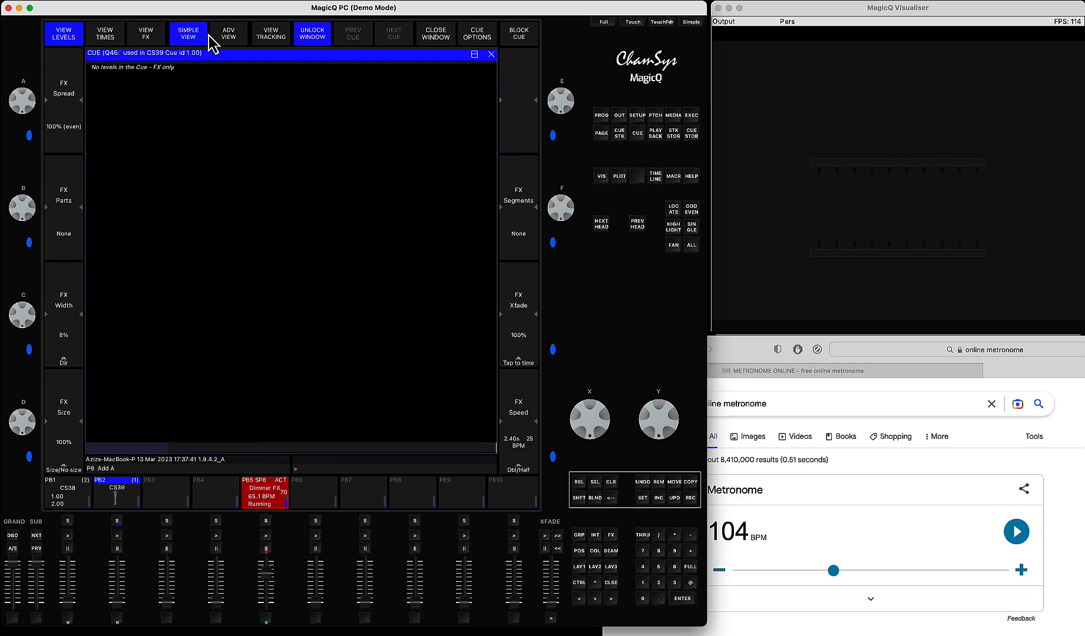
left_click(145, 41)
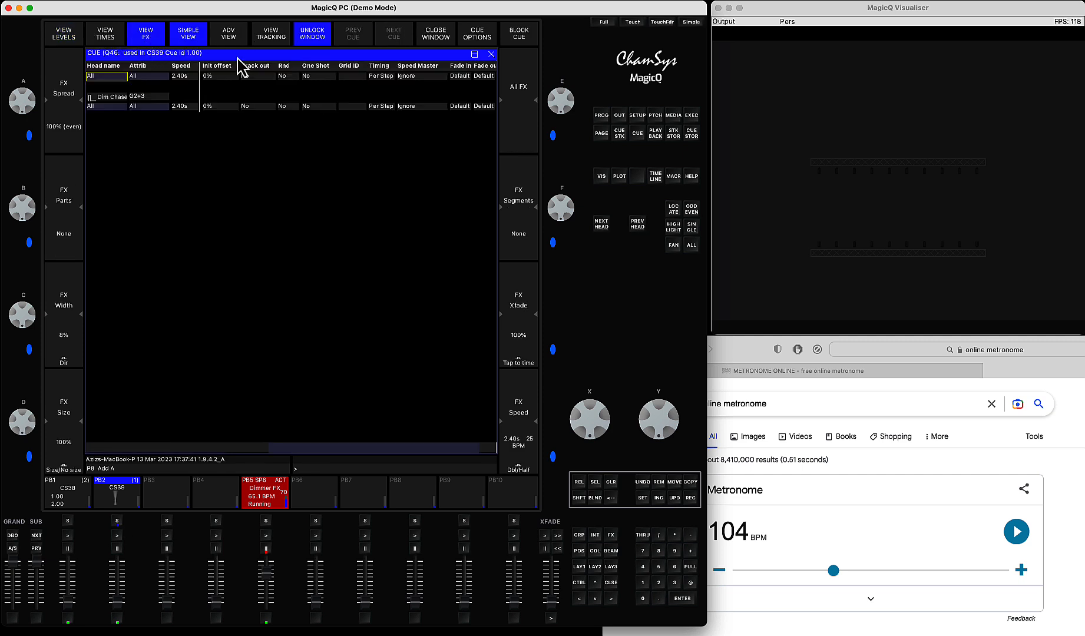
left_click(389, 108)
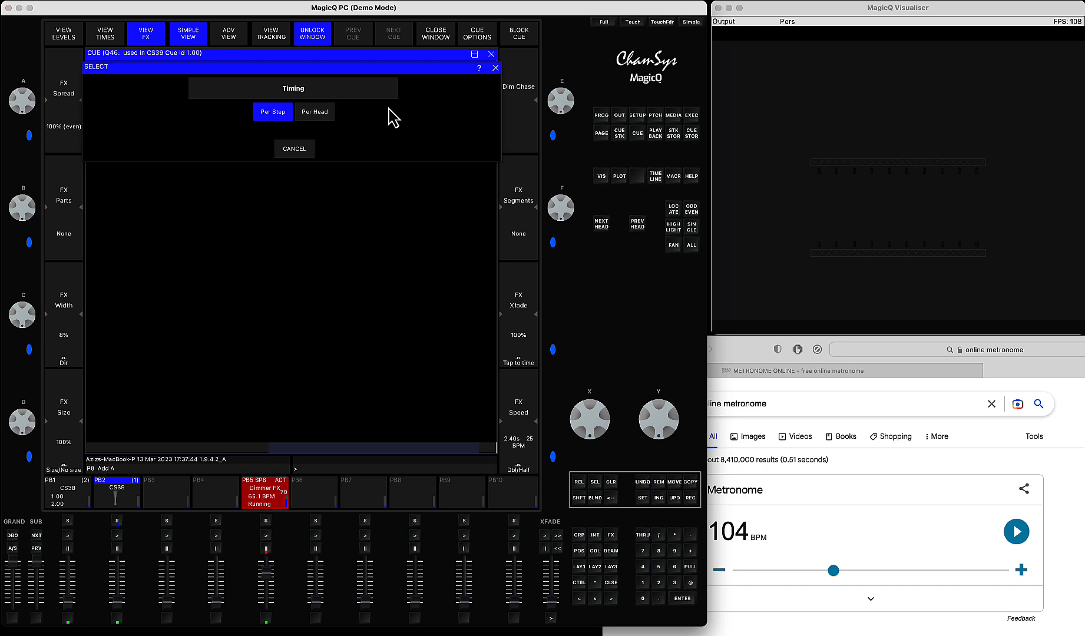
left_click(316, 112)
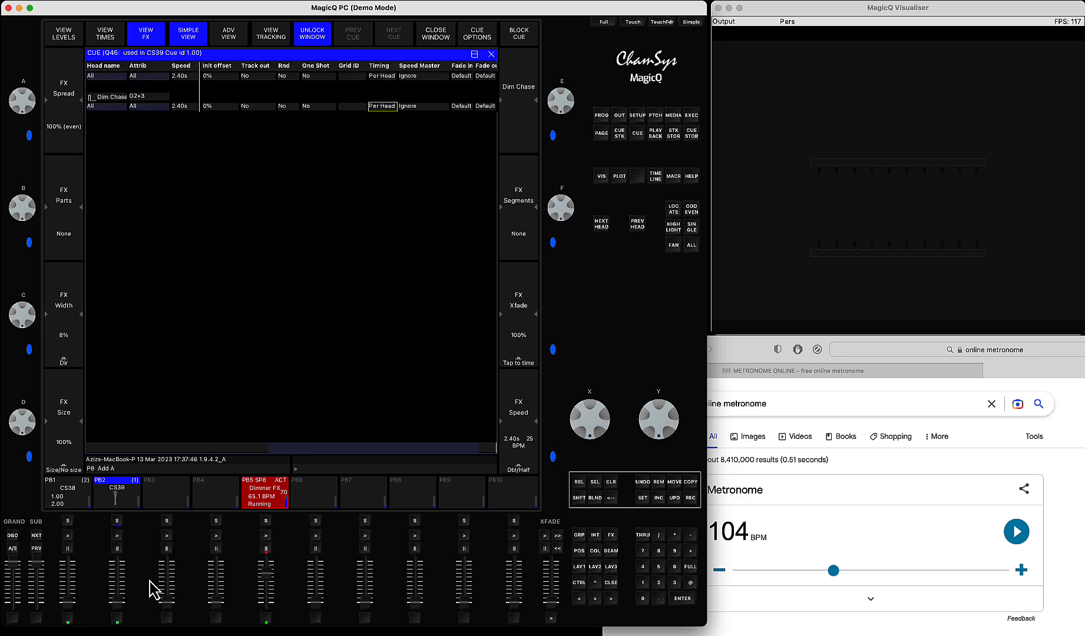
left_click_drag(117, 603, 116, 538)
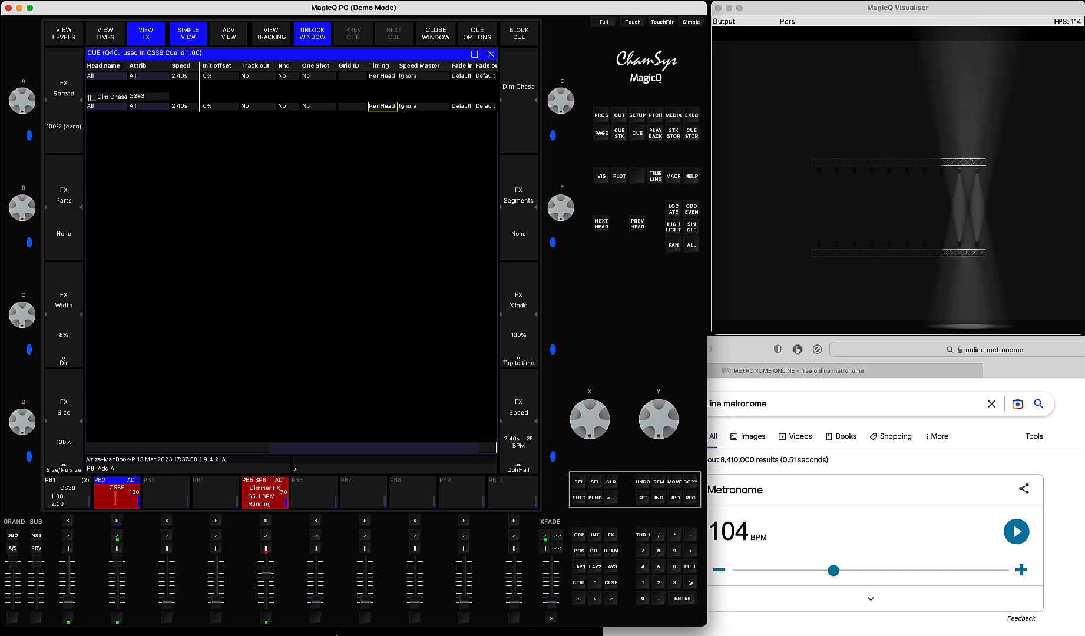
Step: Raise the Dimmer FX speed master on playback 5 to 100 and start the 104 BPM metronome in the browser
left_click_drag(266, 573, 266, 545)
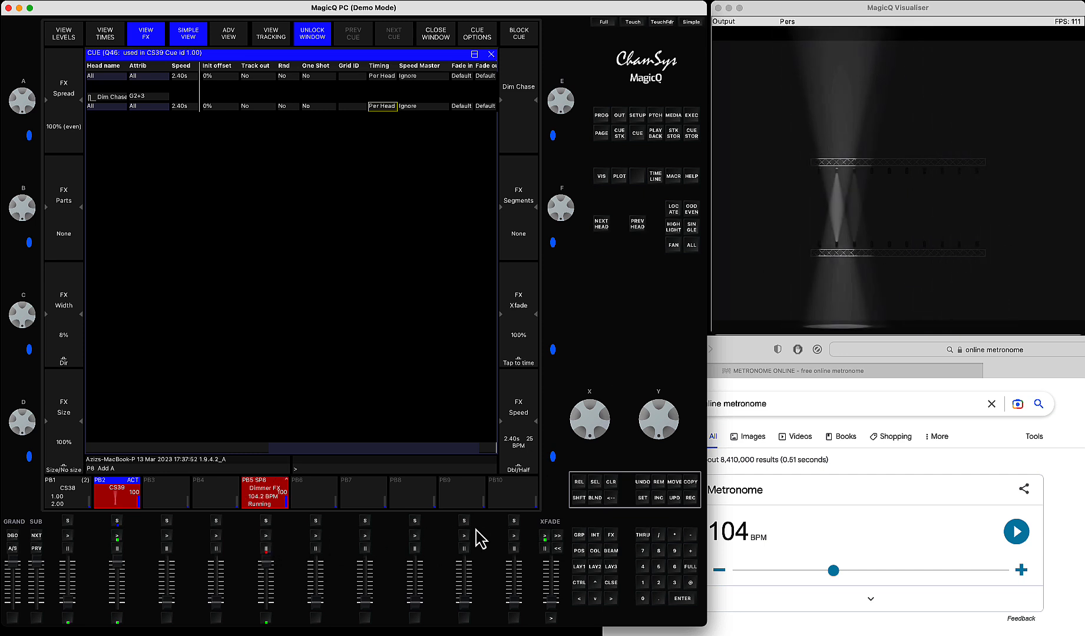
left_click(1021, 540)
left_click(1016, 533)
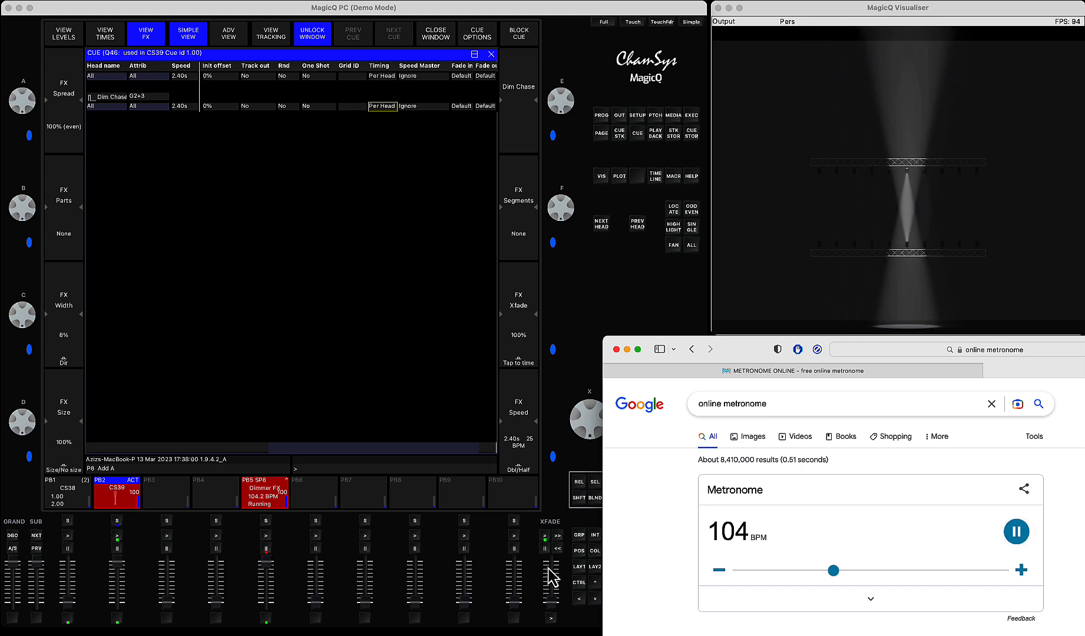
Step: Tap the metronome tempo into the Dimmer FX speed master and set its speed to exactly 104 BPM
left_click(267, 623)
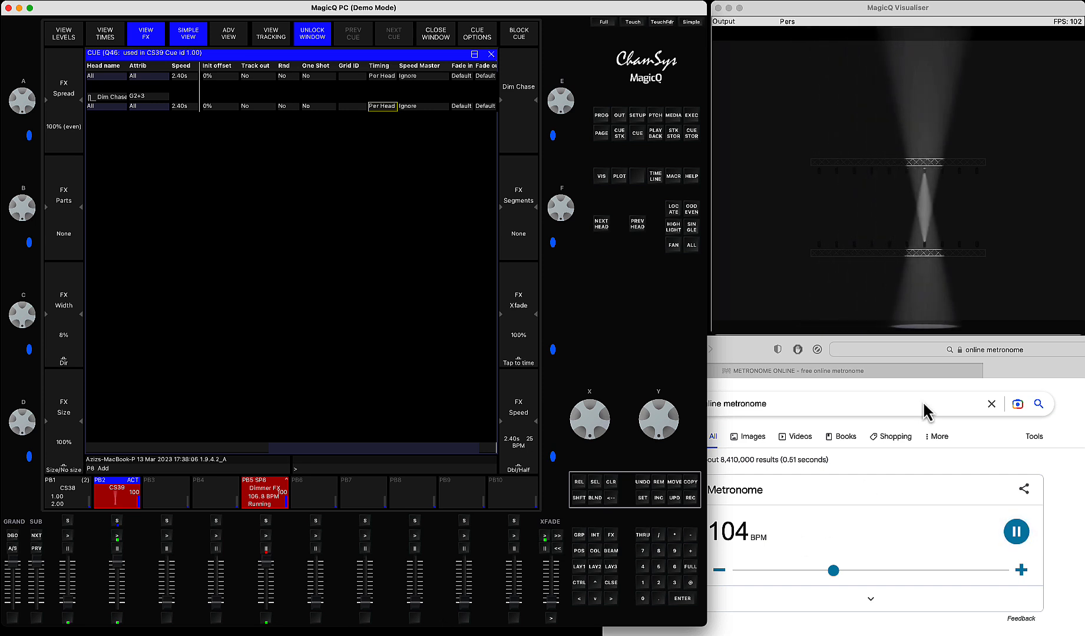
left_click(642, 498)
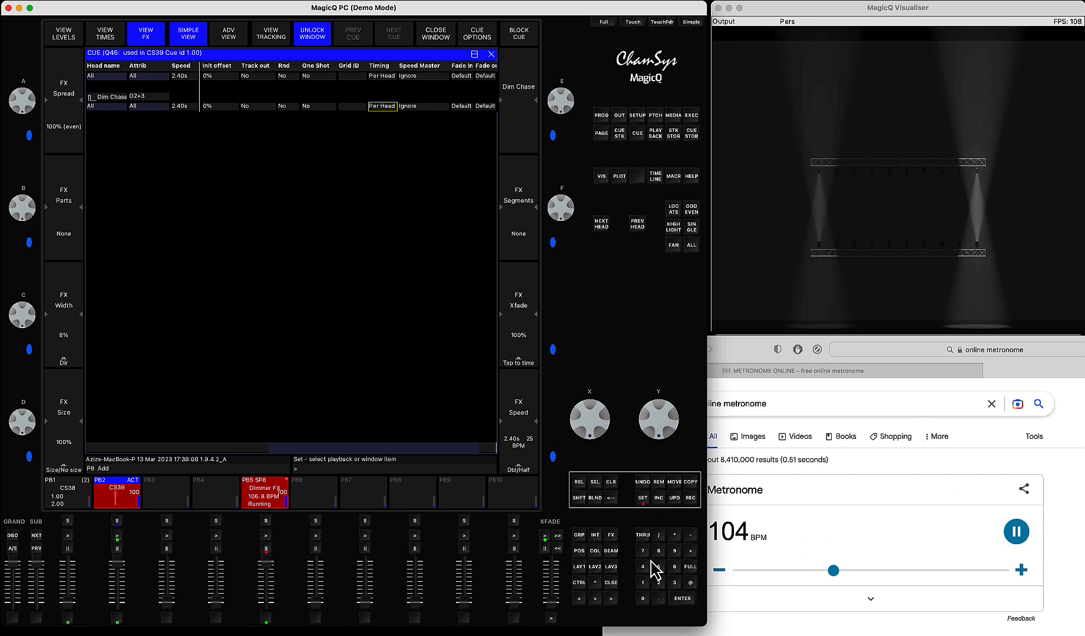
left_click(643, 583)
left_click(642, 598)
left_click(642, 566)
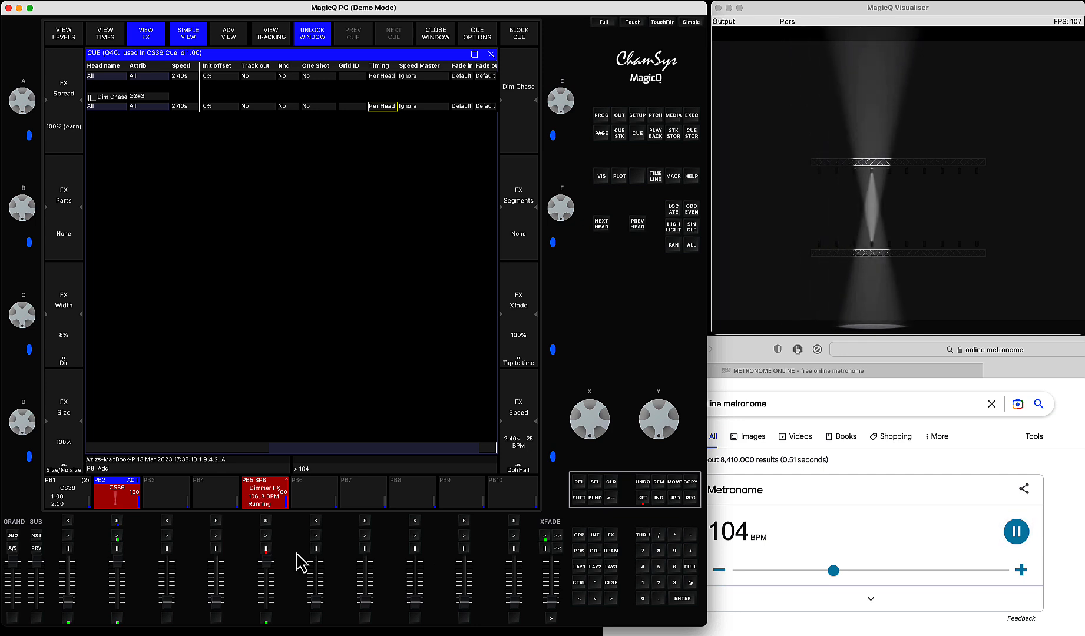
left_click(266, 618)
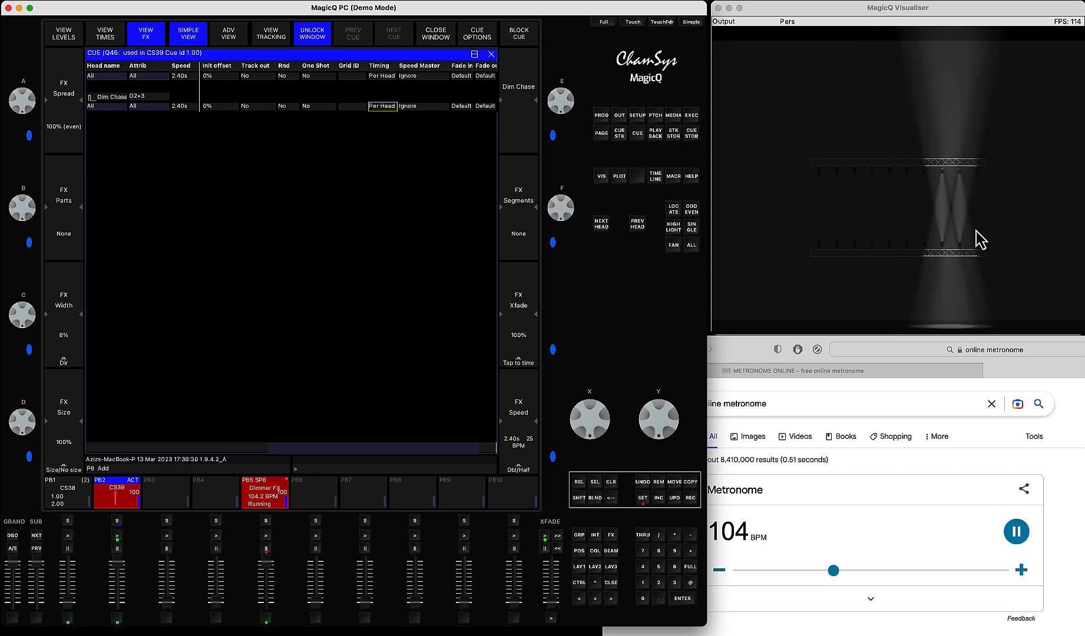
Step: Review the Timing options of the Dim Chase FX in the CS39 cue, keeping Per Head, and stop the browser metronome
left_click(393, 109)
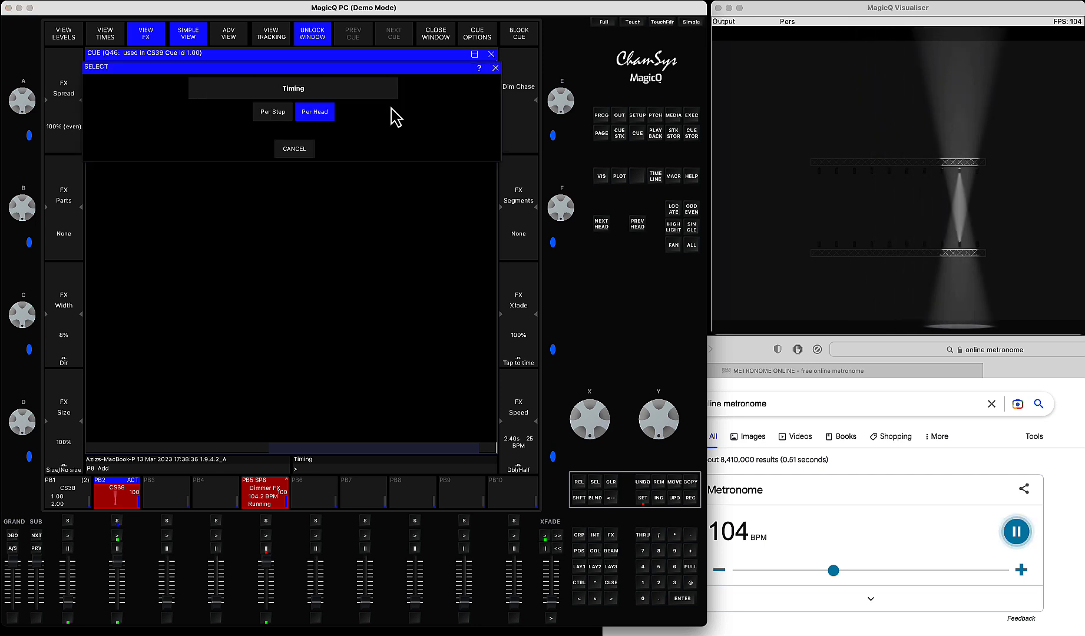
left_click(293, 150)
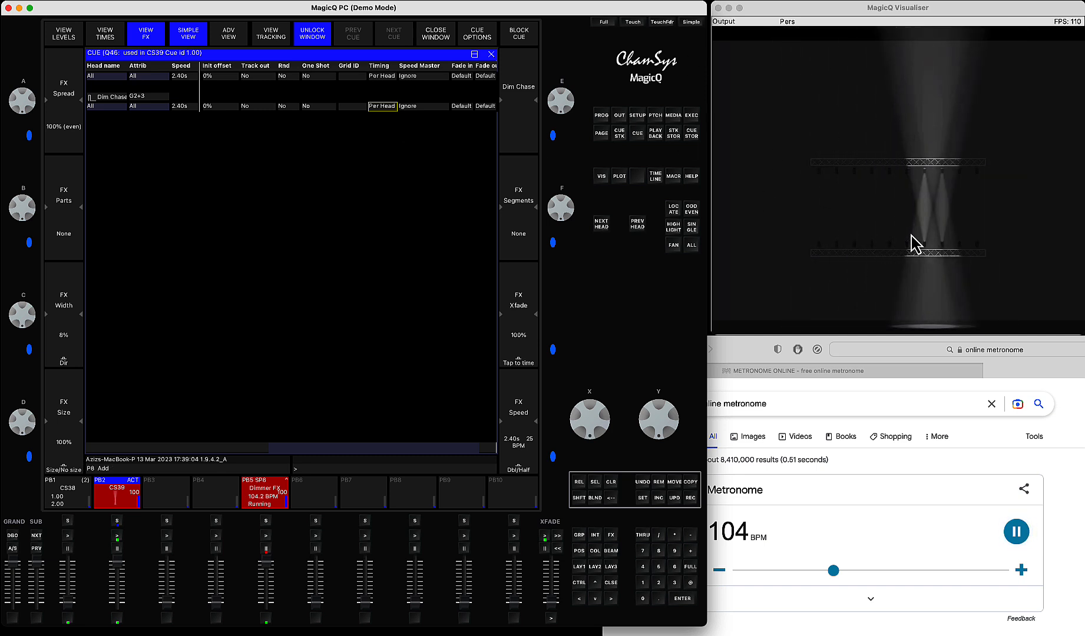
left_click(1019, 549)
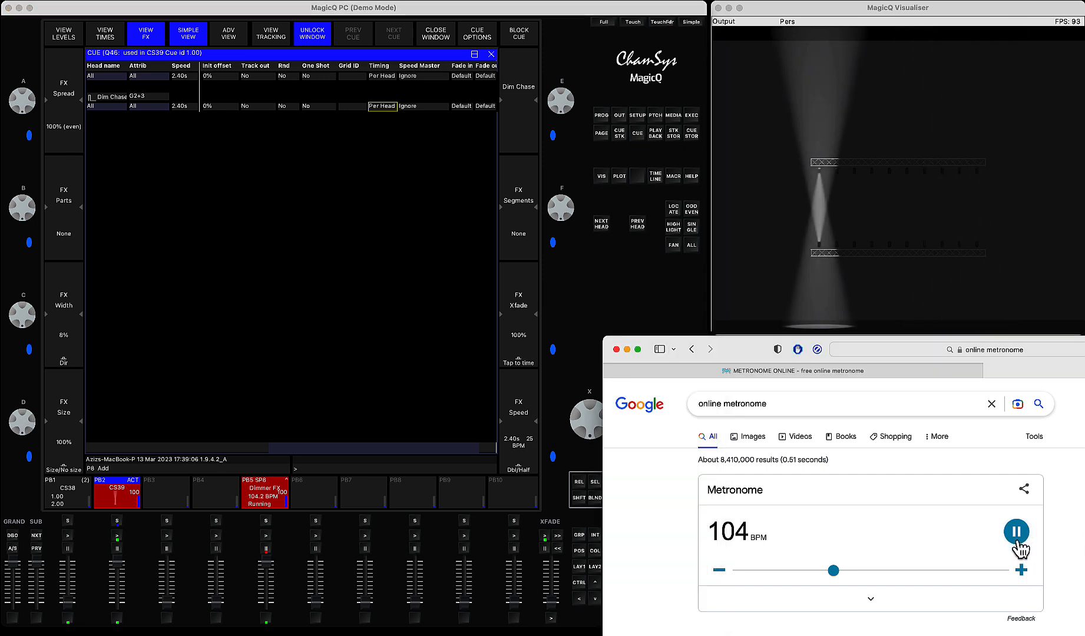
left_click(1018, 544)
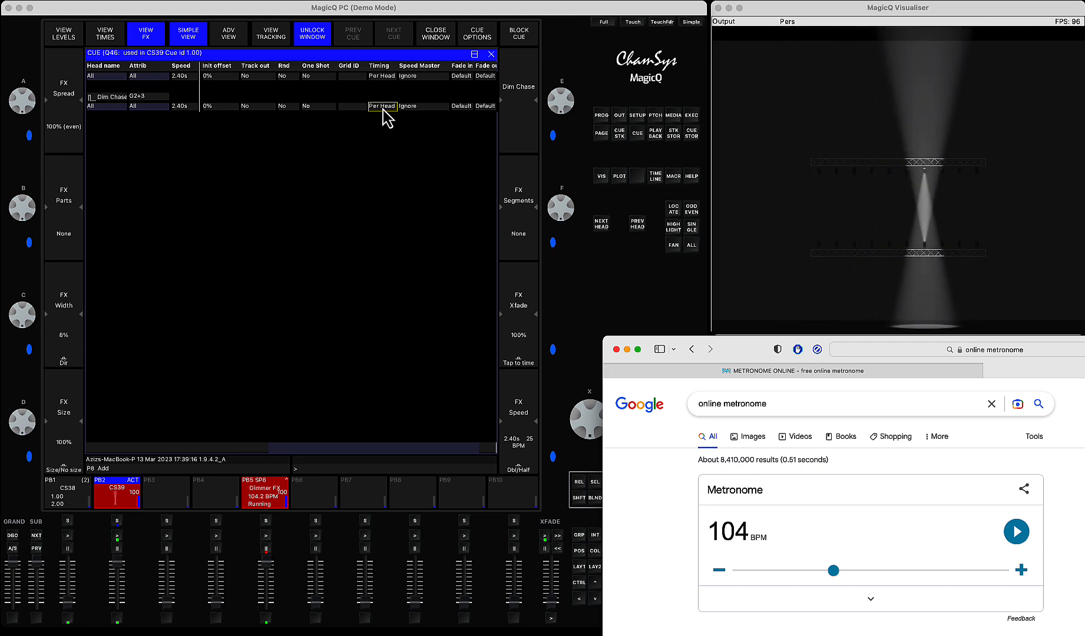
left_click(344, 303)
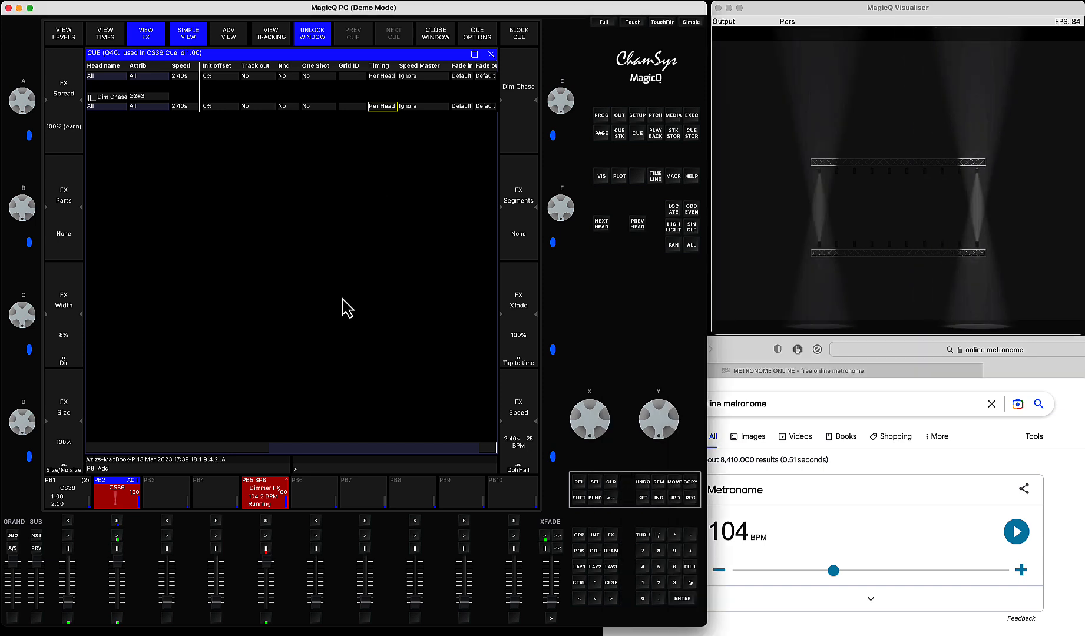